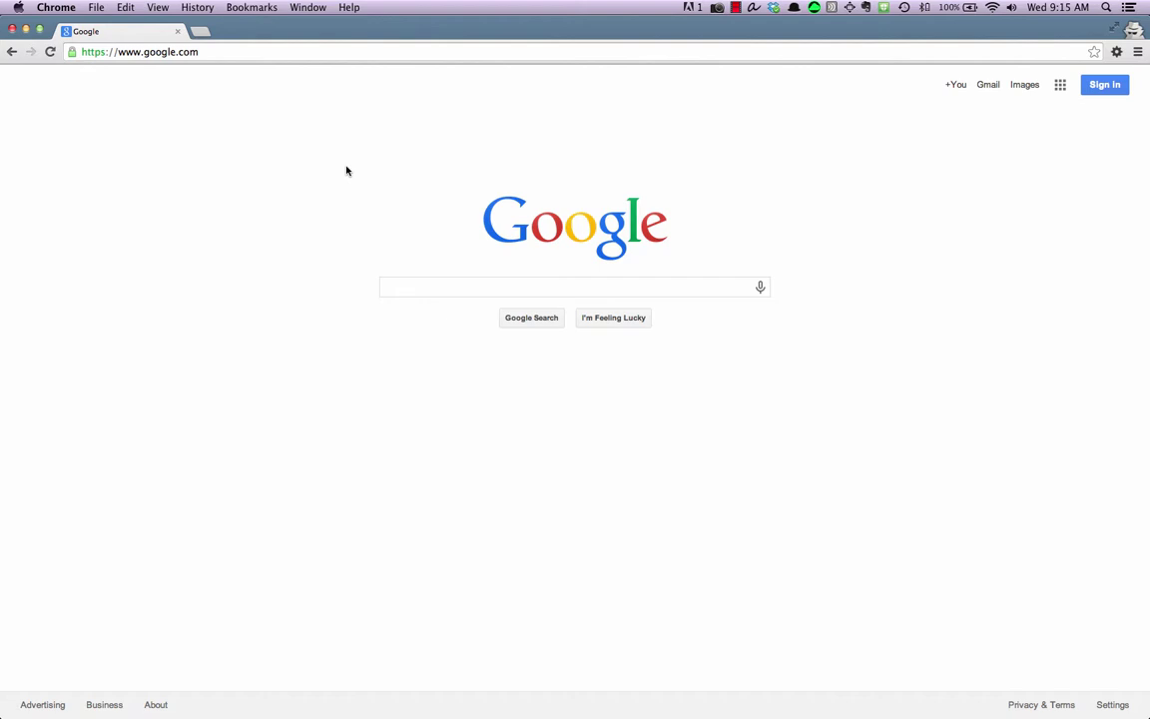
Load mapsengine.google.com in Chrome's address bar.
{"action": "left_click", "coordinate": [224, 51]}
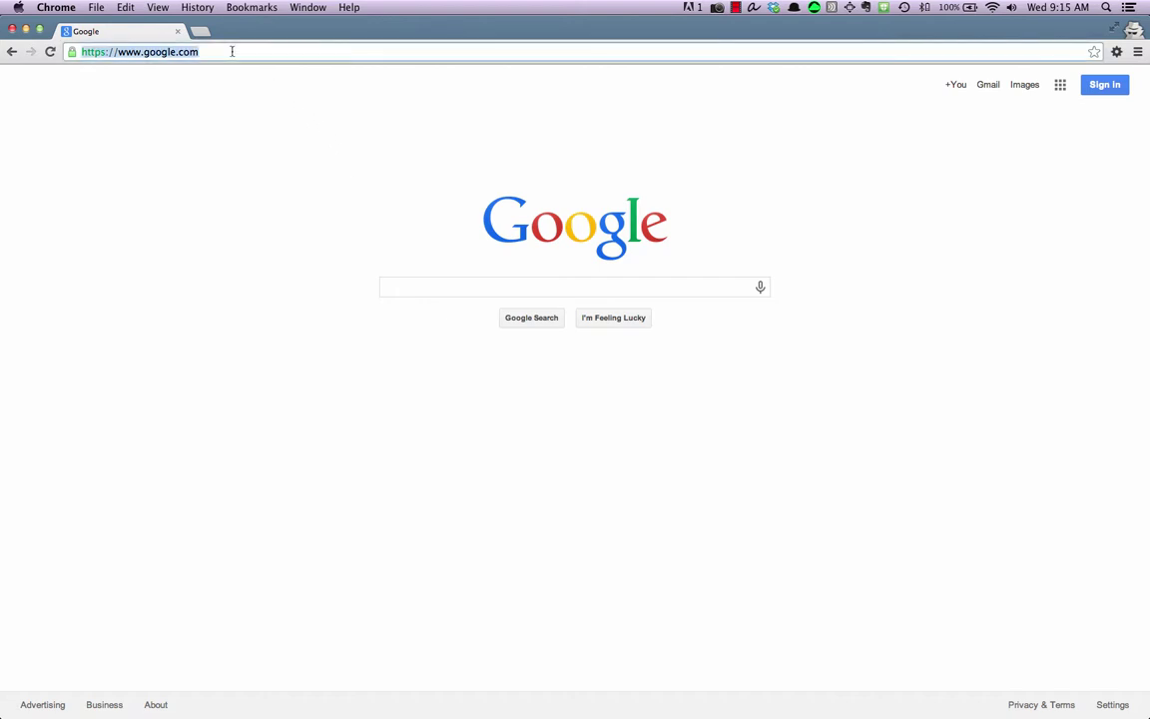
{"action": "type", "text": "mapsengine.googl"}
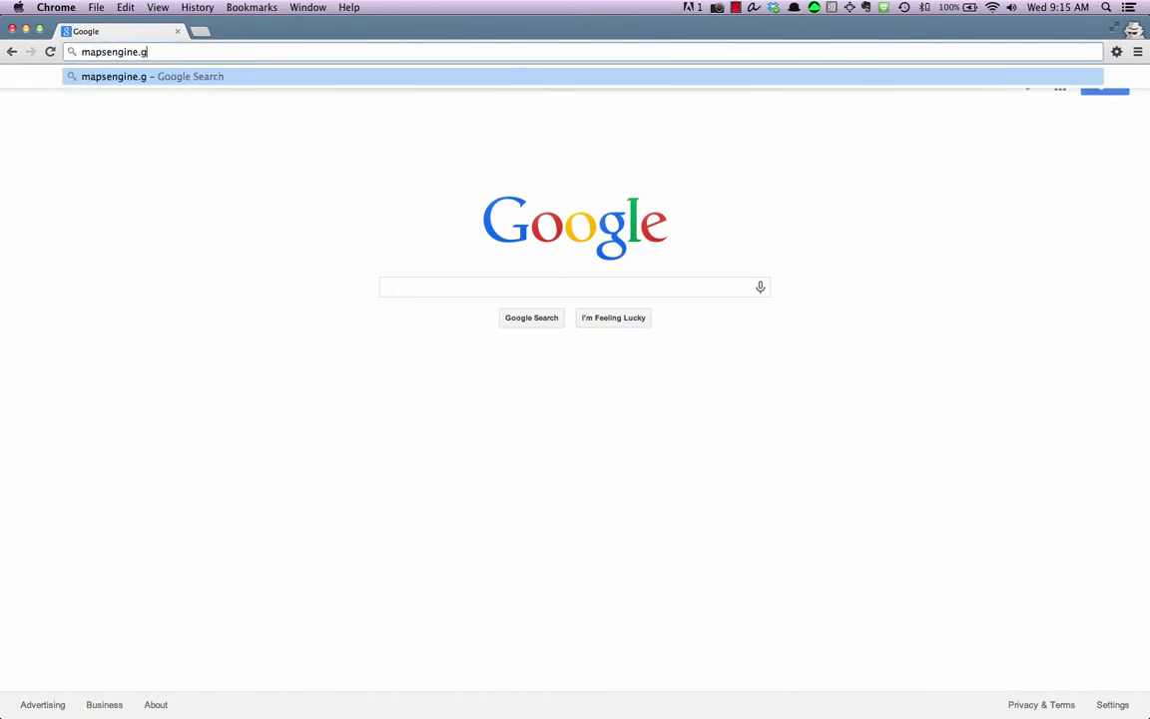
{"action": "type", "text": "e.com"}
{"action": "key", "text": "Return"}
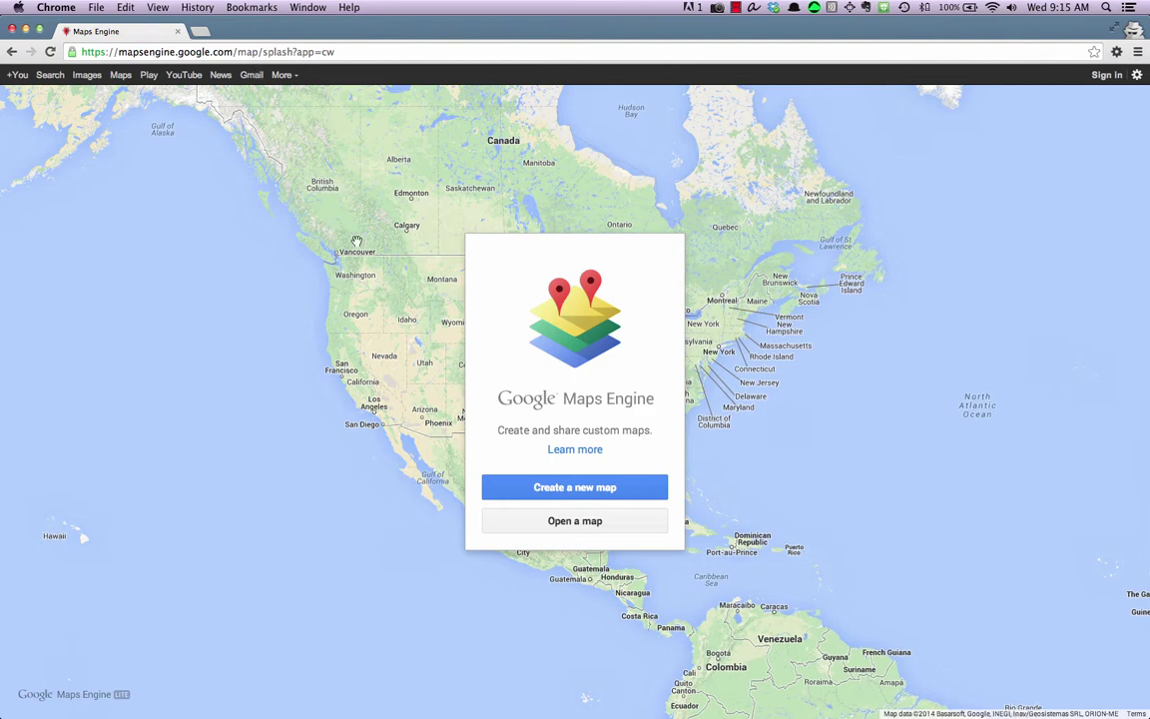
Choose 'Create a new map' on the Maps Engine start page.
{"action": "left_click", "coordinate": [622, 484]}
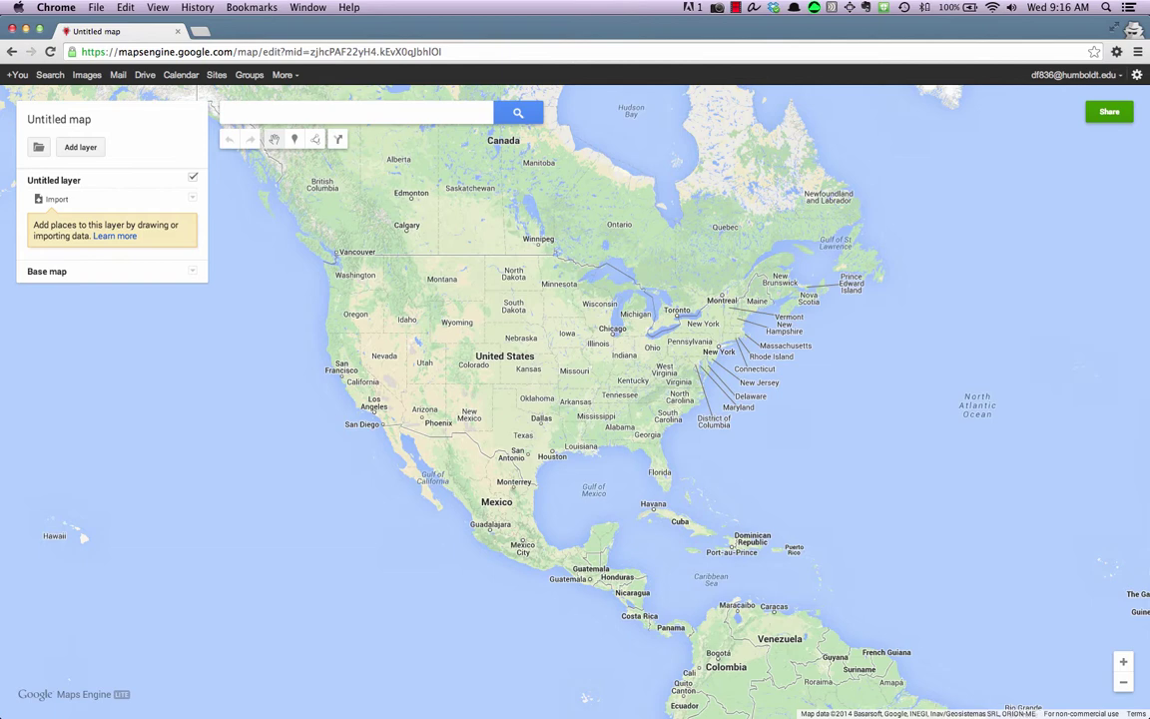
Title the map 'Maps Engine Tutorial' with description 'This map is being used for tutorial purposes.'.
{"action": "left_click", "coordinate": [85, 121]}
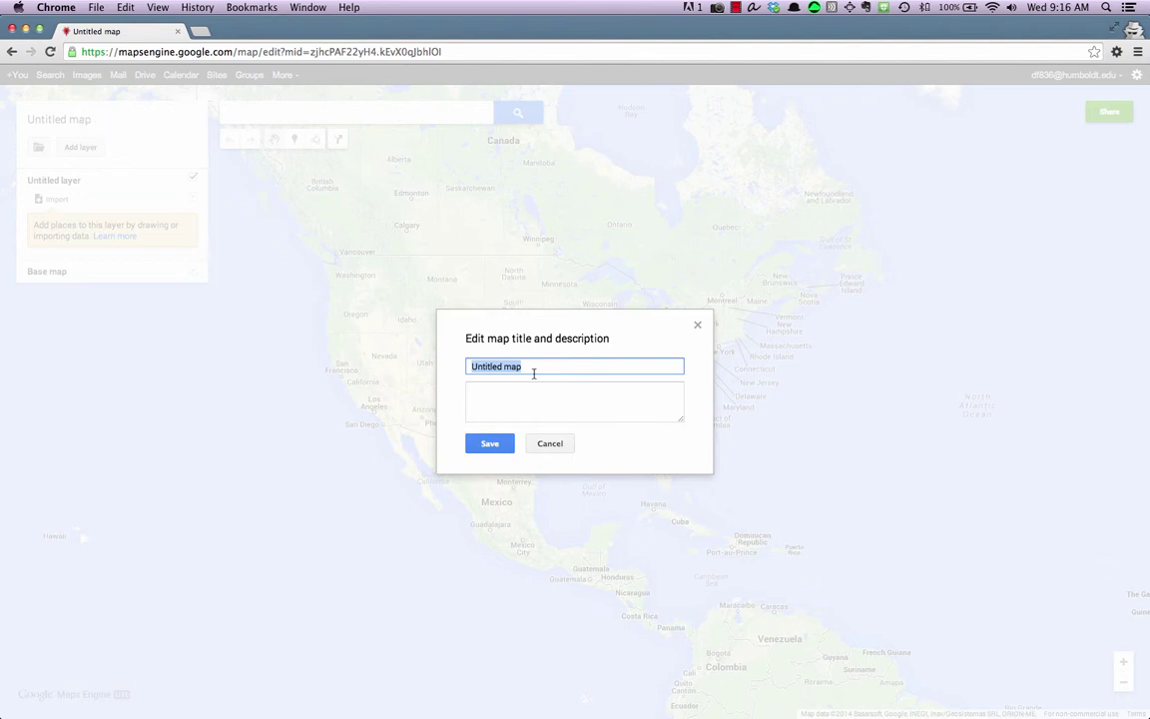
{"action": "type", "text": "Maps Engine Tutorial"}
{"action": "key", "text": "Tab"}
{"action": "type", "text": "Th"}
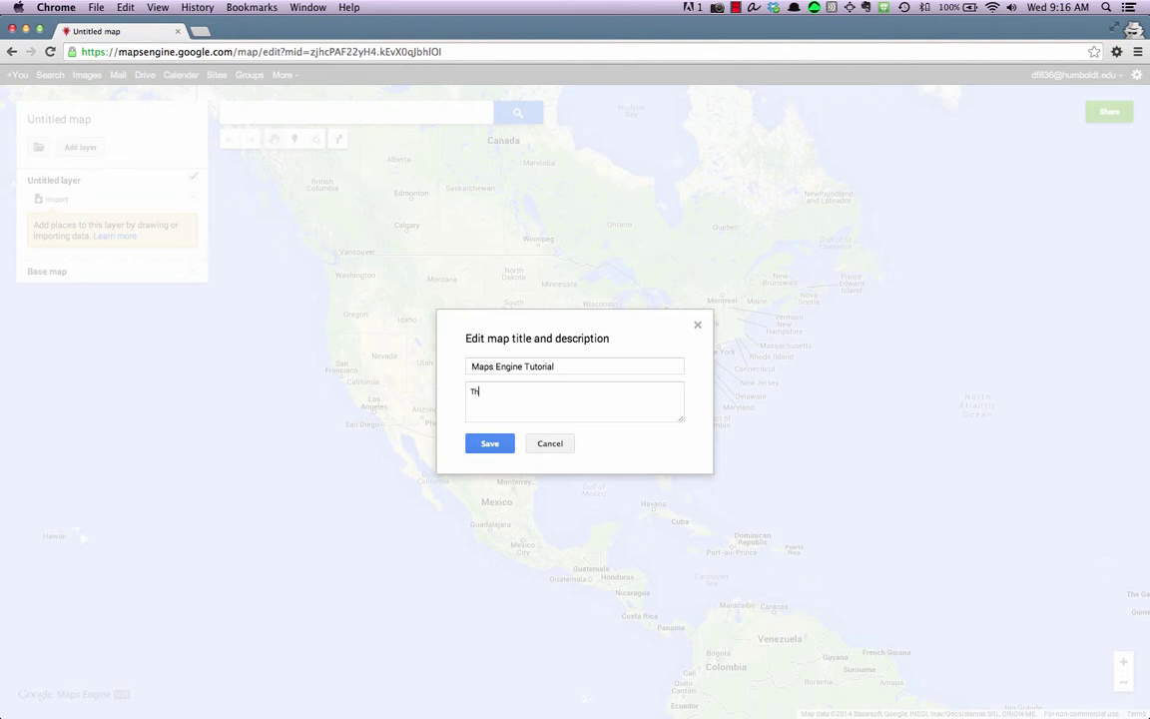
{"action": "type", "text": "is map is being used for tutorial purposes."}
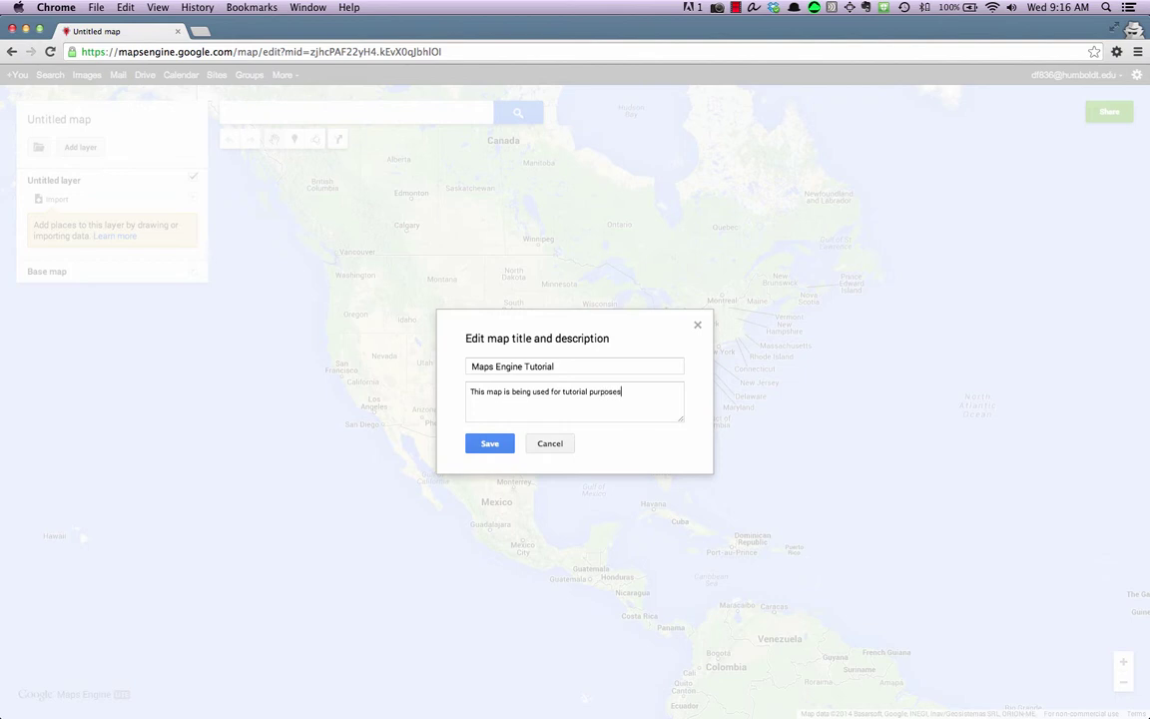
{"action": "left_click", "coordinate": [490, 444]}
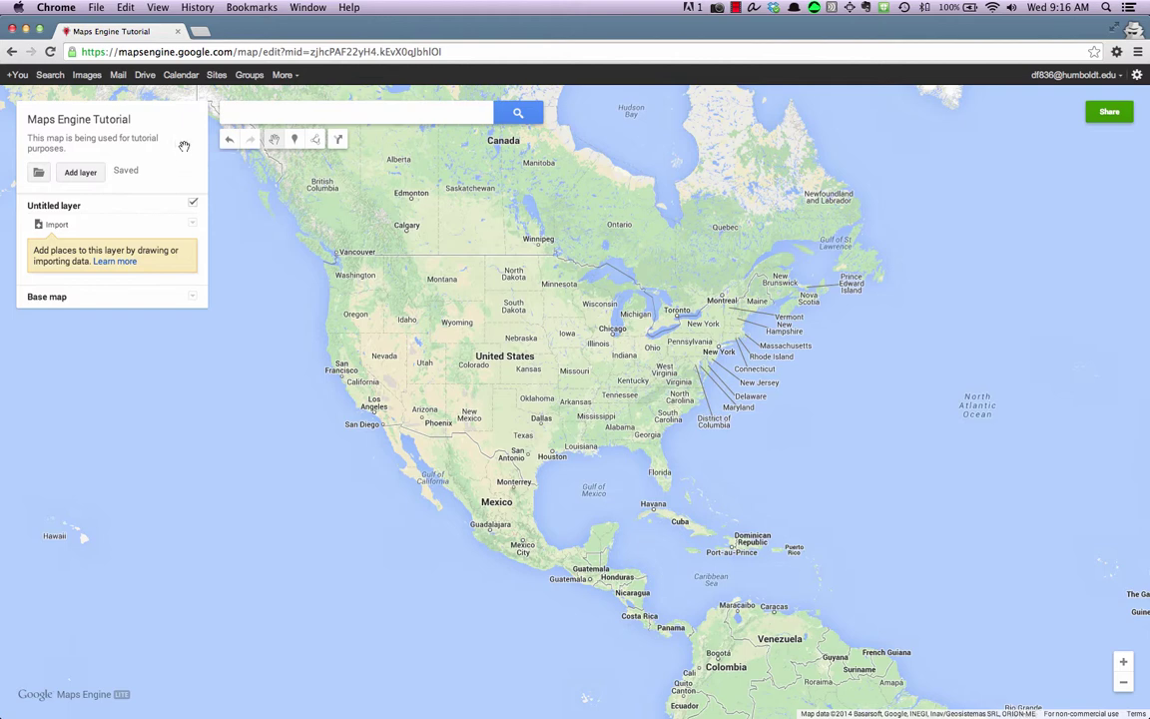
Switch the base map style to Terrain and close the style chooser.
{"action": "left_click", "coordinate": [192, 298]}
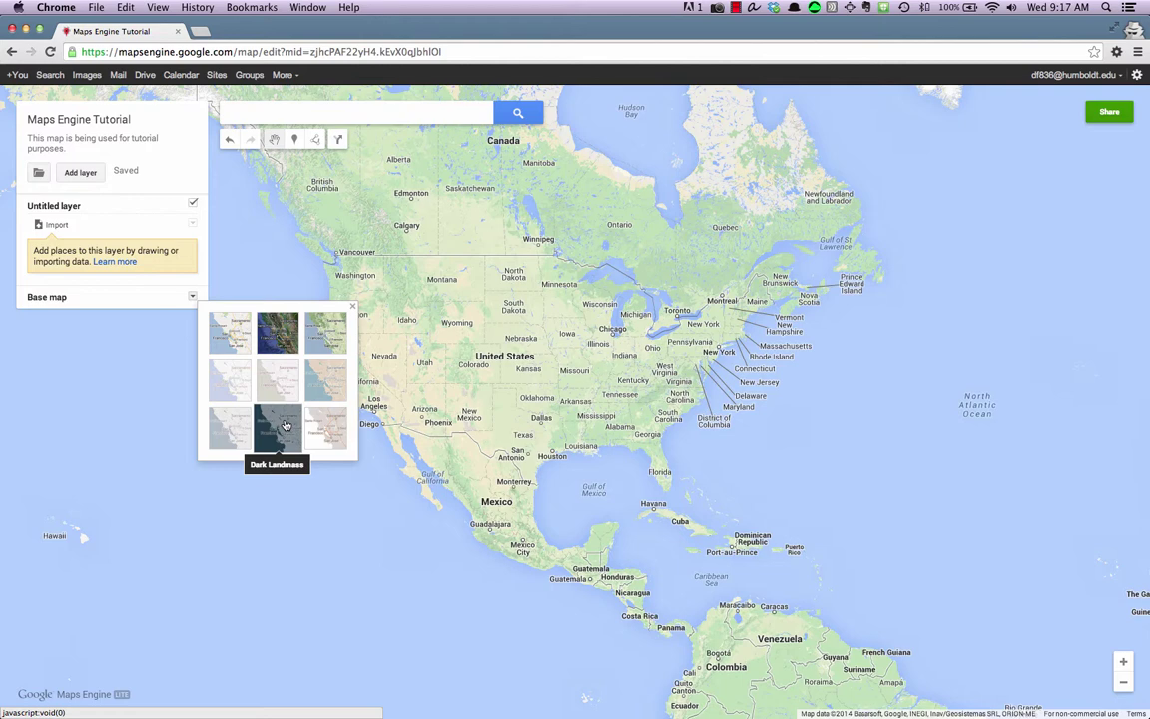
{"action": "left_click", "coordinate": [339, 336]}
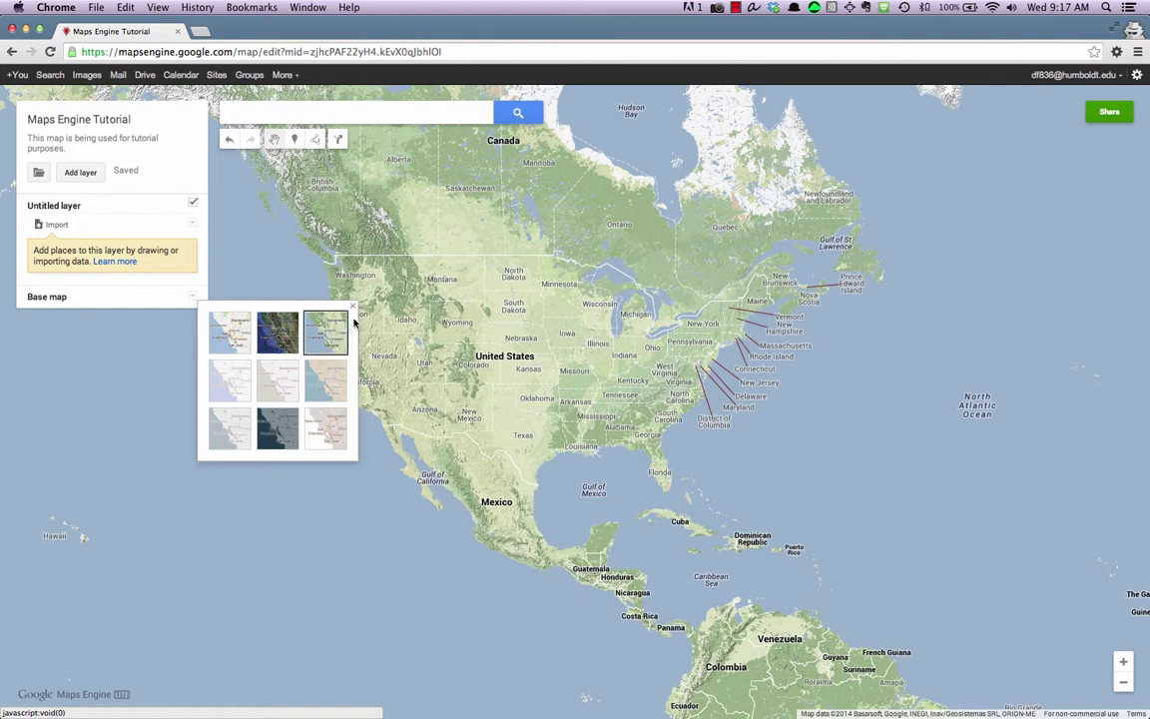
{"action": "left_click", "coordinate": [352, 306]}
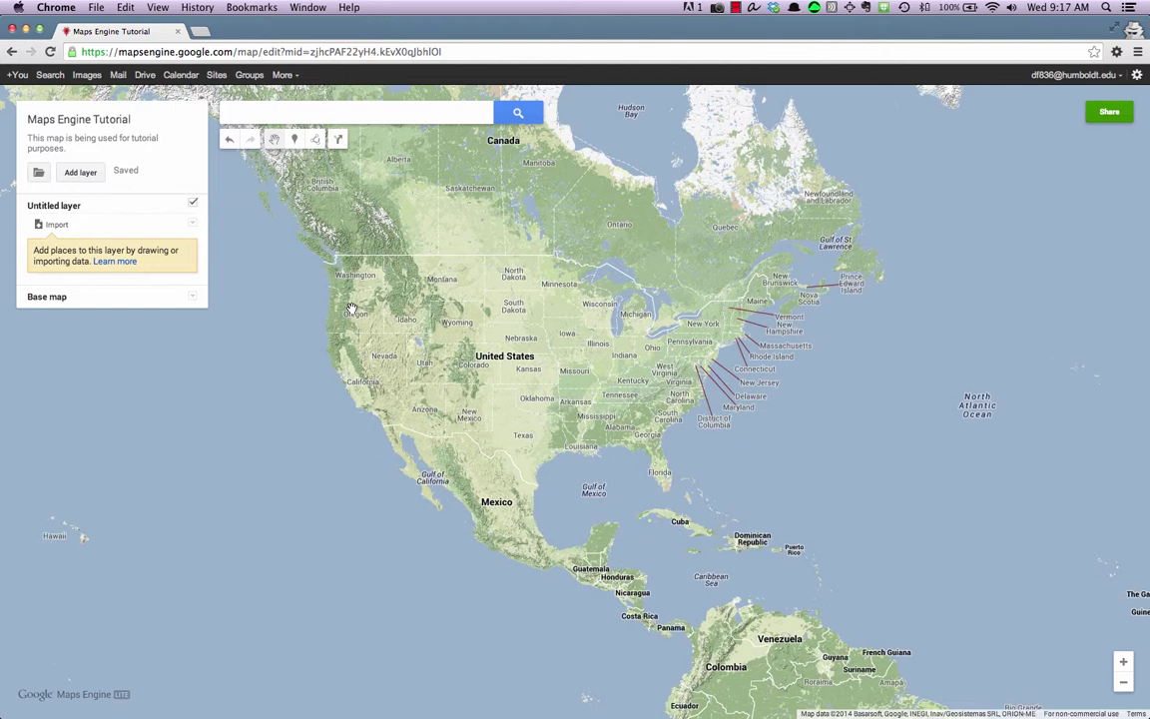
Rename 'Untitled layer' to 'Projects Layer' and save it.
{"action": "left_click", "coordinate": [70, 205]}
{"action": "type", "text": "Projects La"}
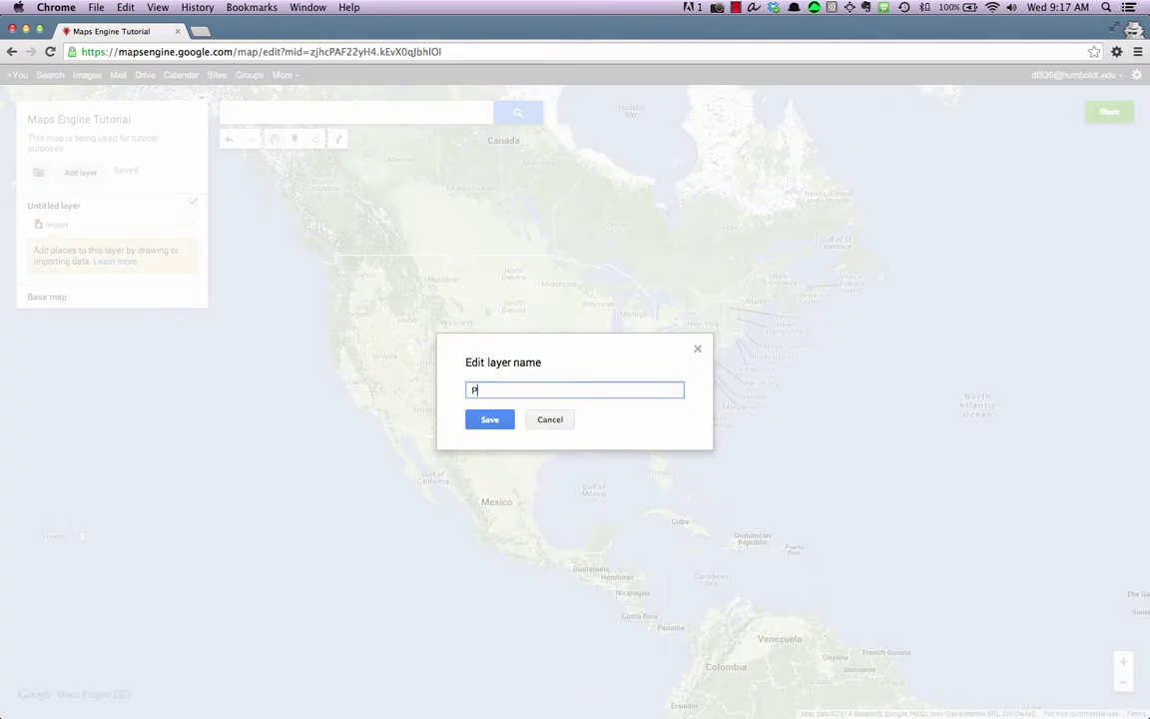
{"action": "type", "text": "yer"}
{"action": "left_click", "coordinate": [499, 426]}
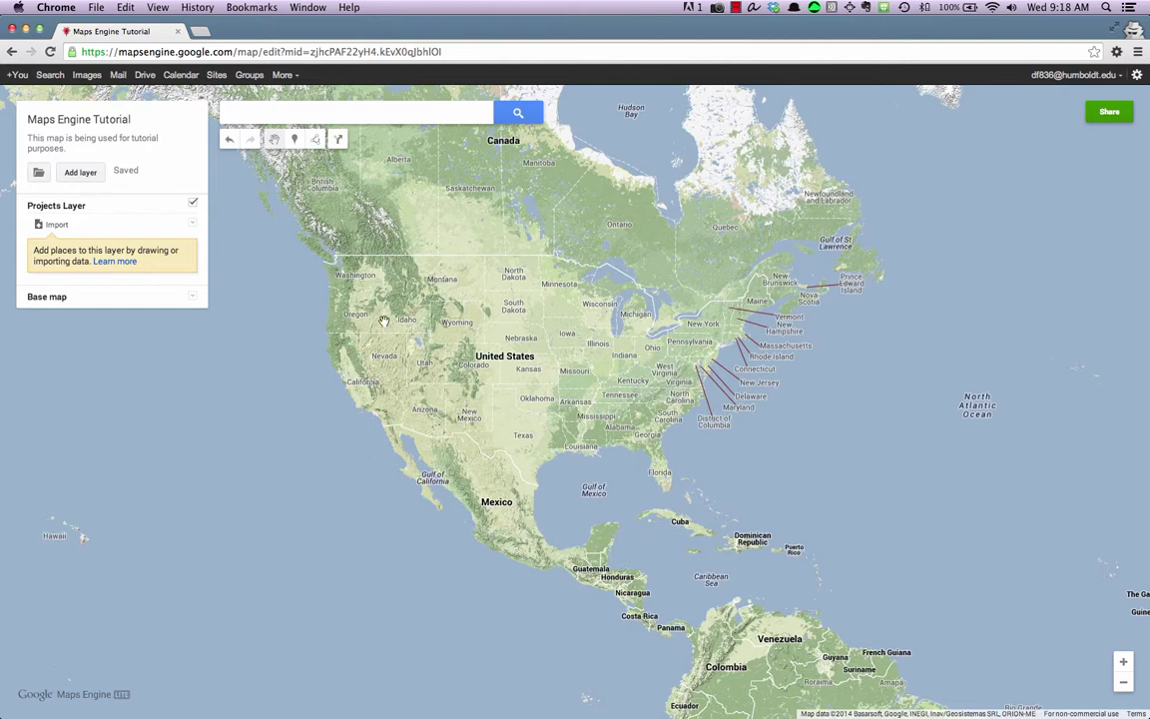
{"action": "left_click_drag", "start_coordinate": [420, 303], "coordinate": [480, 349]}
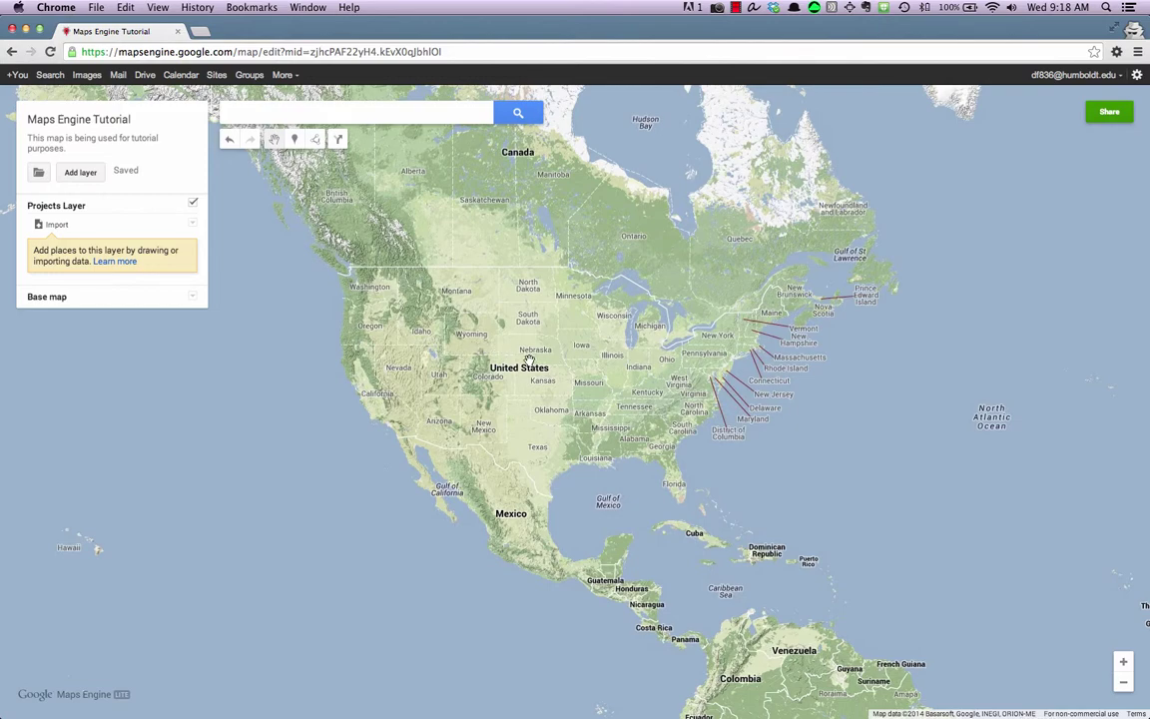
{"action": "scroll", "coordinate": [527, 356], "scroll_direction": "up", "scroll_amount": 3}
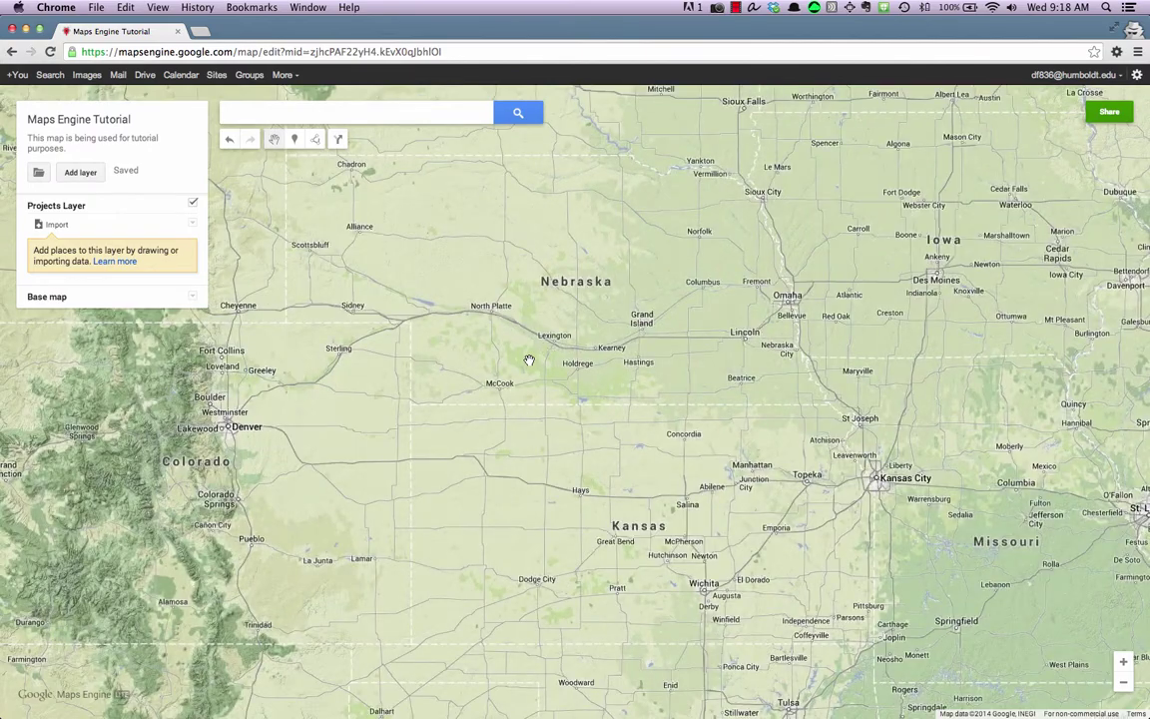
{"action": "scroll", "coordinate": [529, 359], "scroll_direction": "down", "scroll_amount": 3}
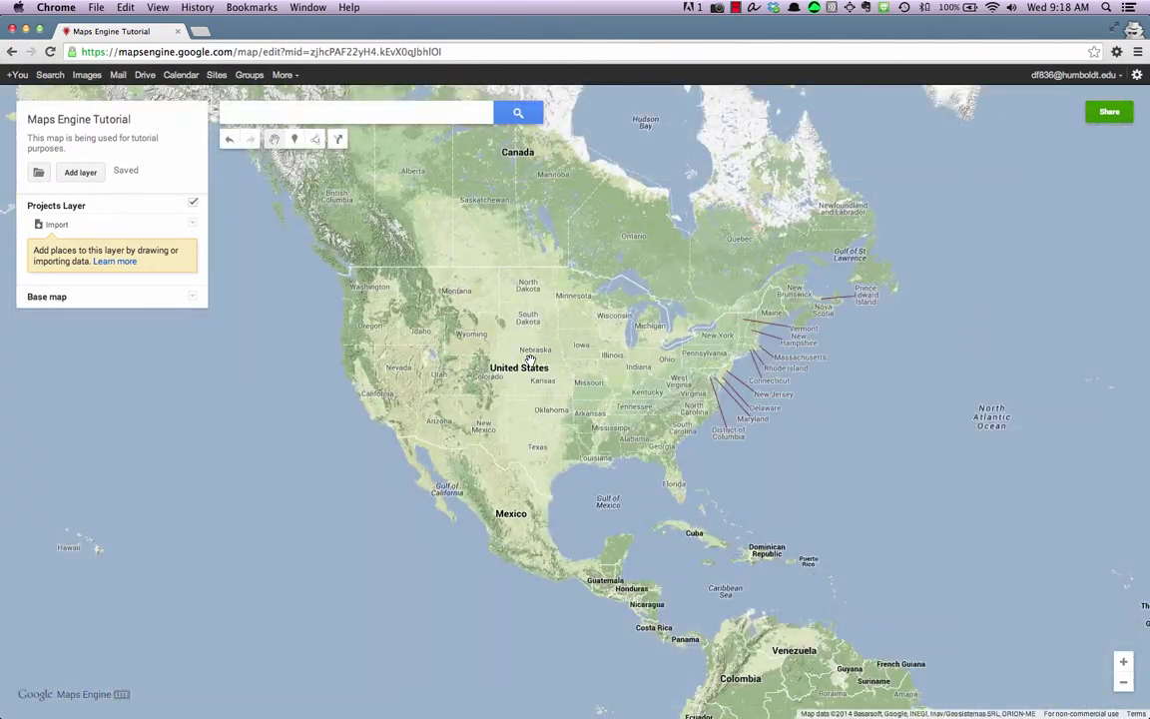
{"action": "left_click", "coordinate": [1124, 662]}
{"action": "left_click", "coordinate": [1123, 662]}
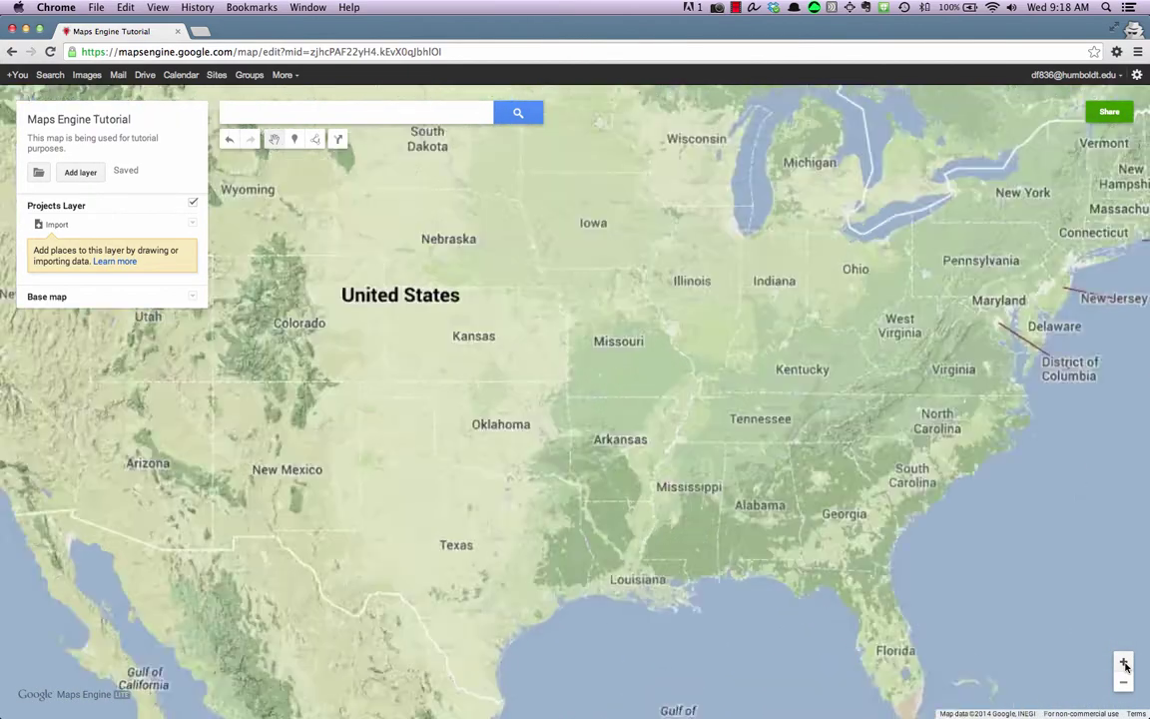
{"action": "left_click", "coordinate": [1123, 683]}
{"action": "left_click", "coordinate": [1124, 683]}
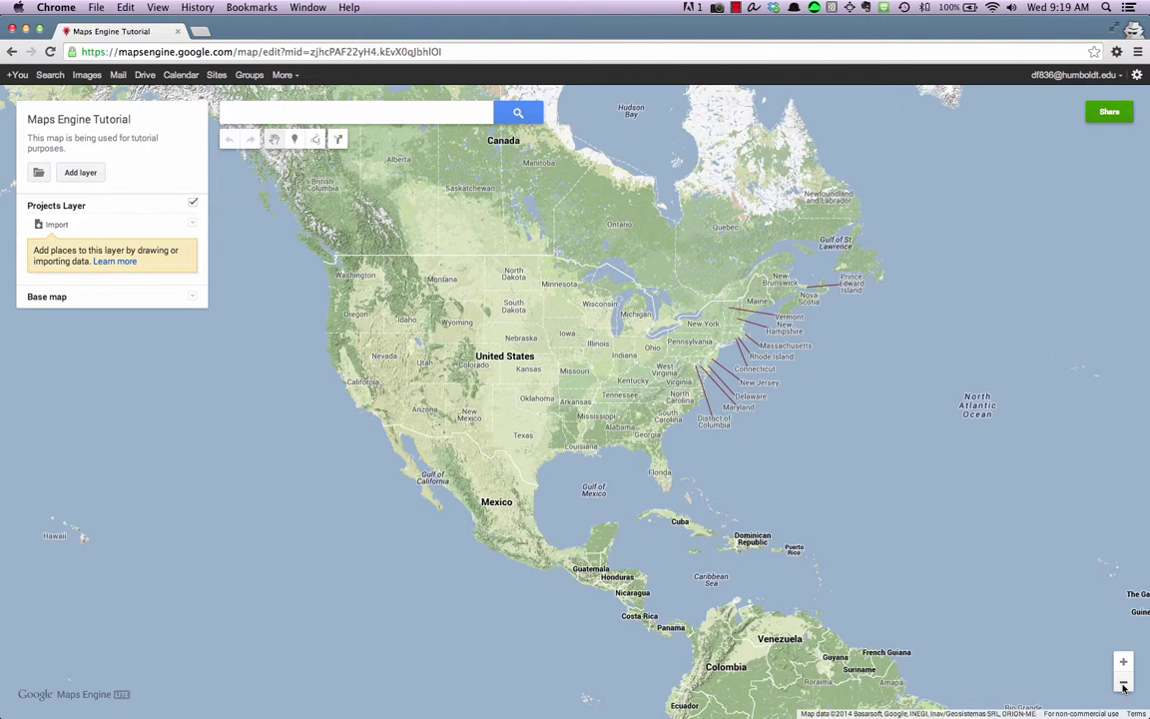
Search the map for 'Humboldt State University' to center it near Arcata.
{"action": "left_click", "coordinate": [353, 118]}
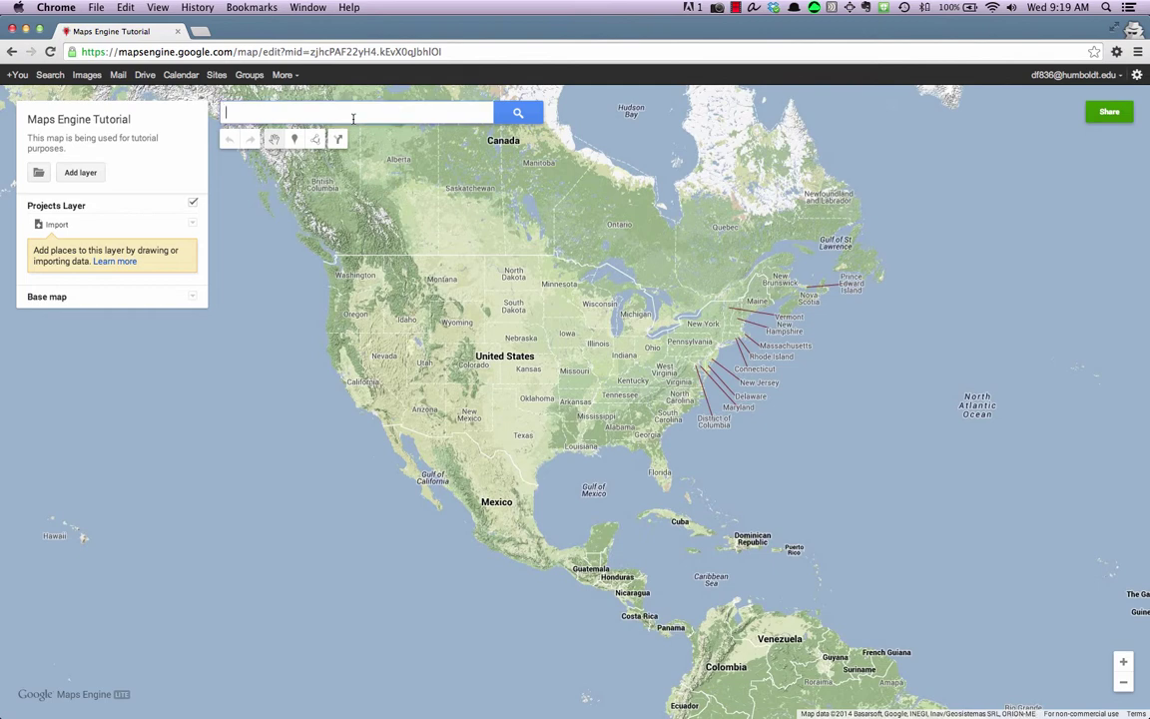
{"action": "type", "text": "Humboldt"}
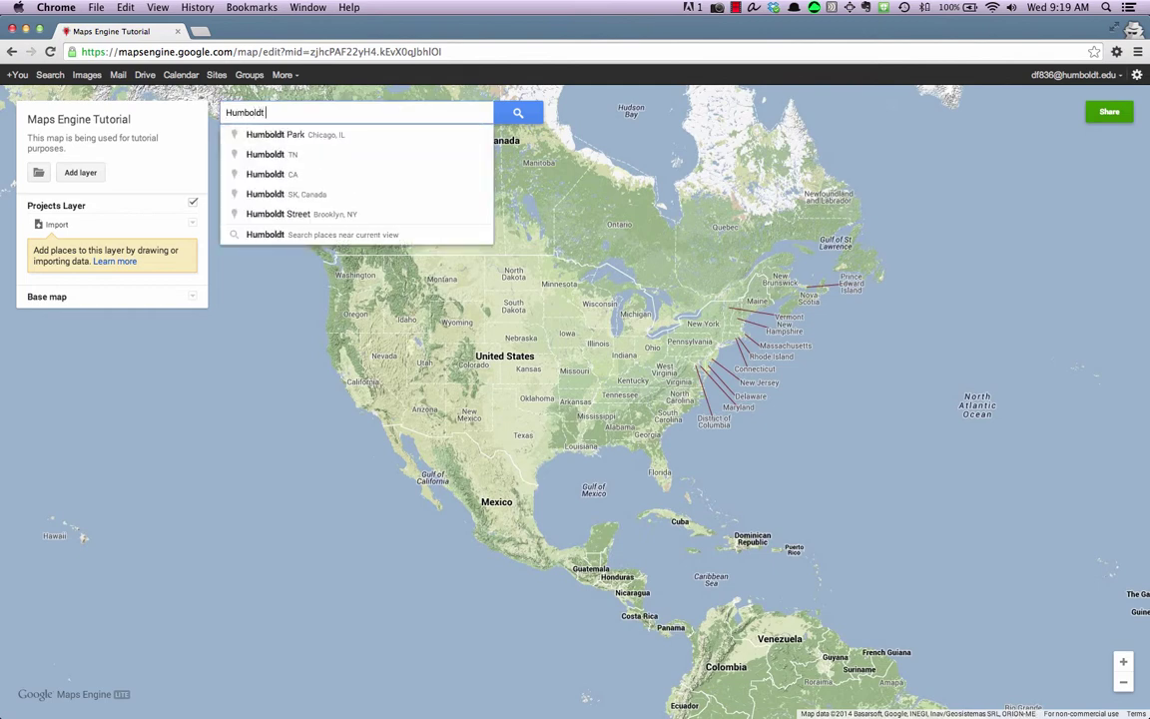
{"action": "type", "text": " State Unive"}
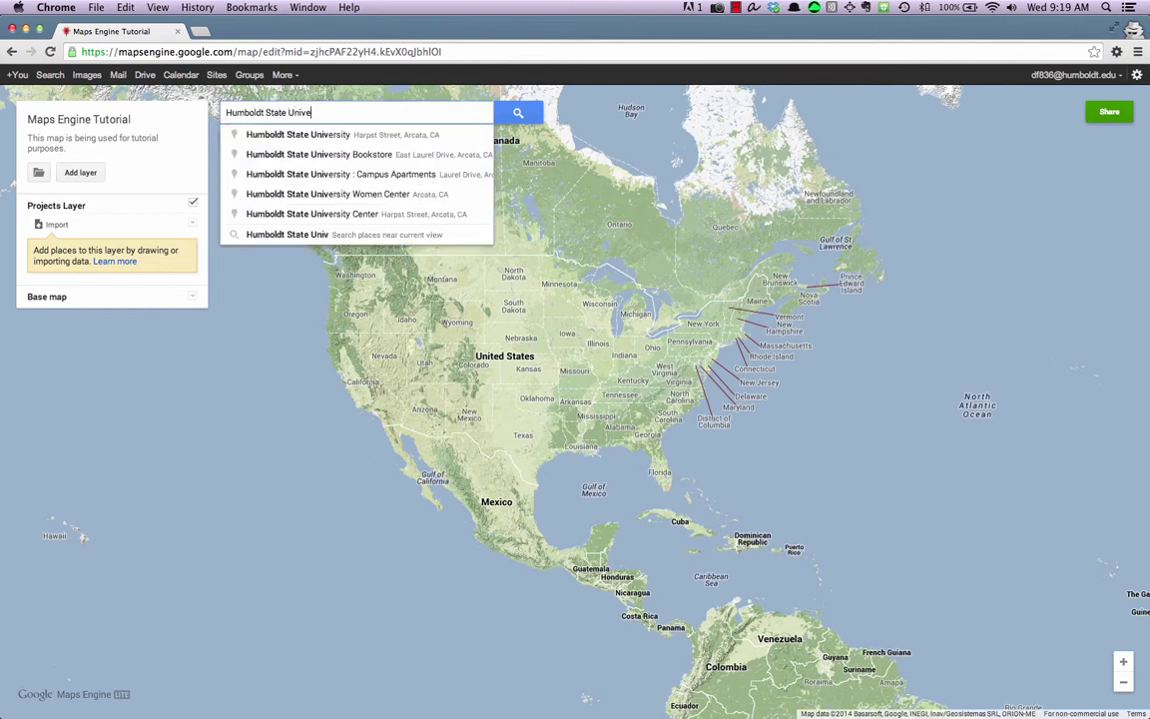
{"action": "type", "text": "rsity"}
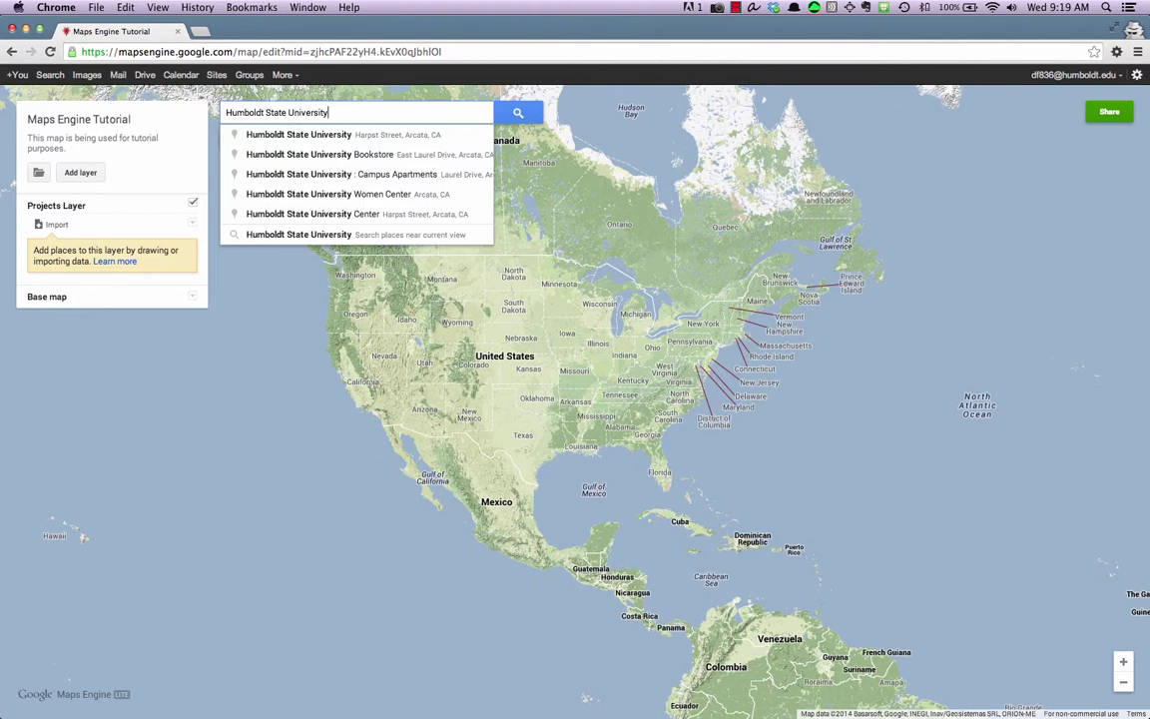
{"action": "left_click", "coordinate": [517, 114]}
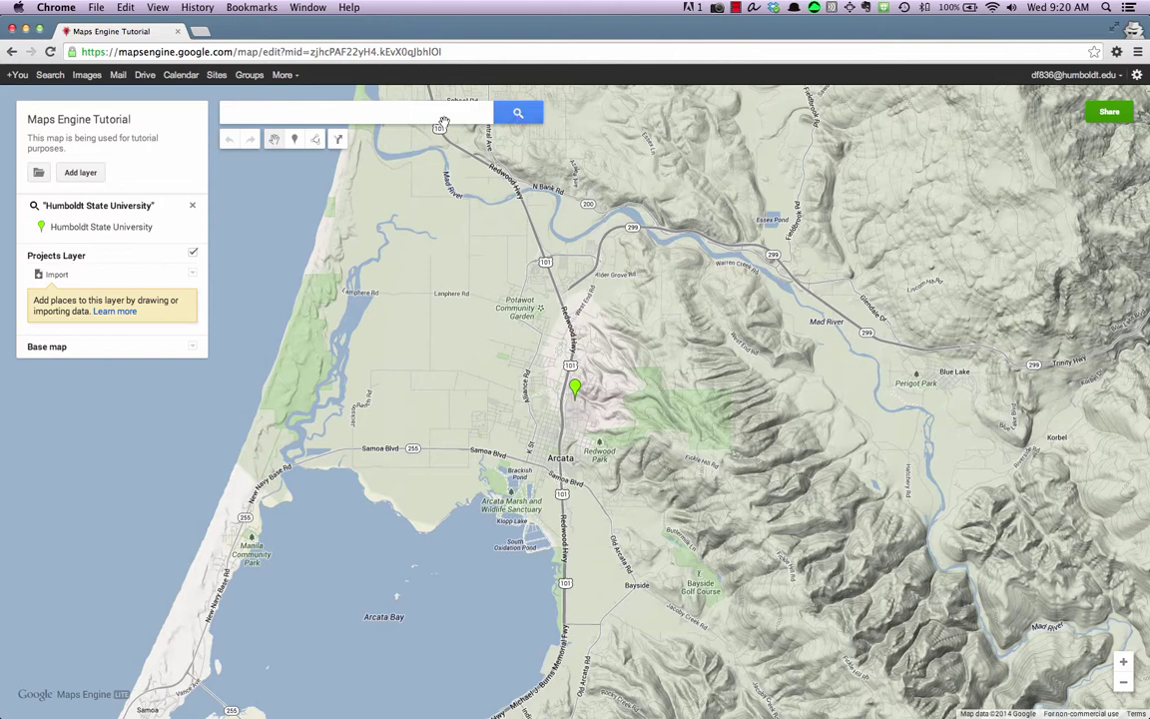
Drop a pin on Redwood Park, name it Redwood Park and attach the redwood photo.
{"action": "left_click", "coordinate": [295, 142]}
{"action": "left_click", "coordinate": [617, 437]}
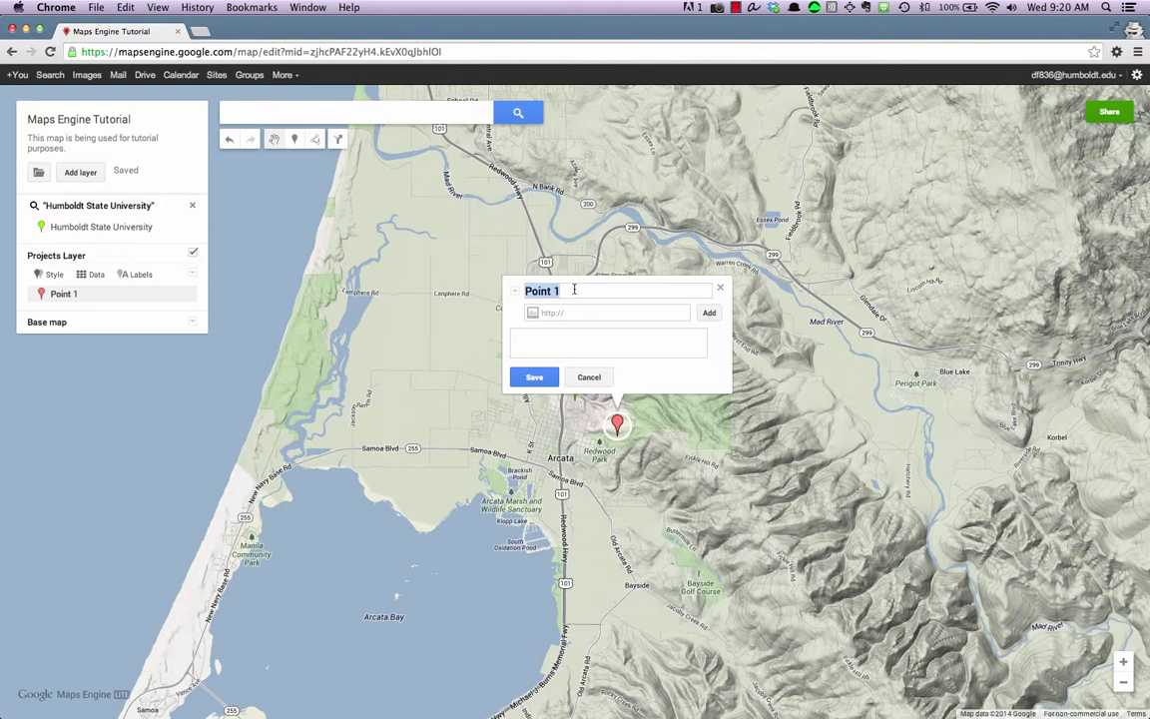
{"action": "type", "text": "cc-rp"}
{"action": "key", "text": "Tab"}
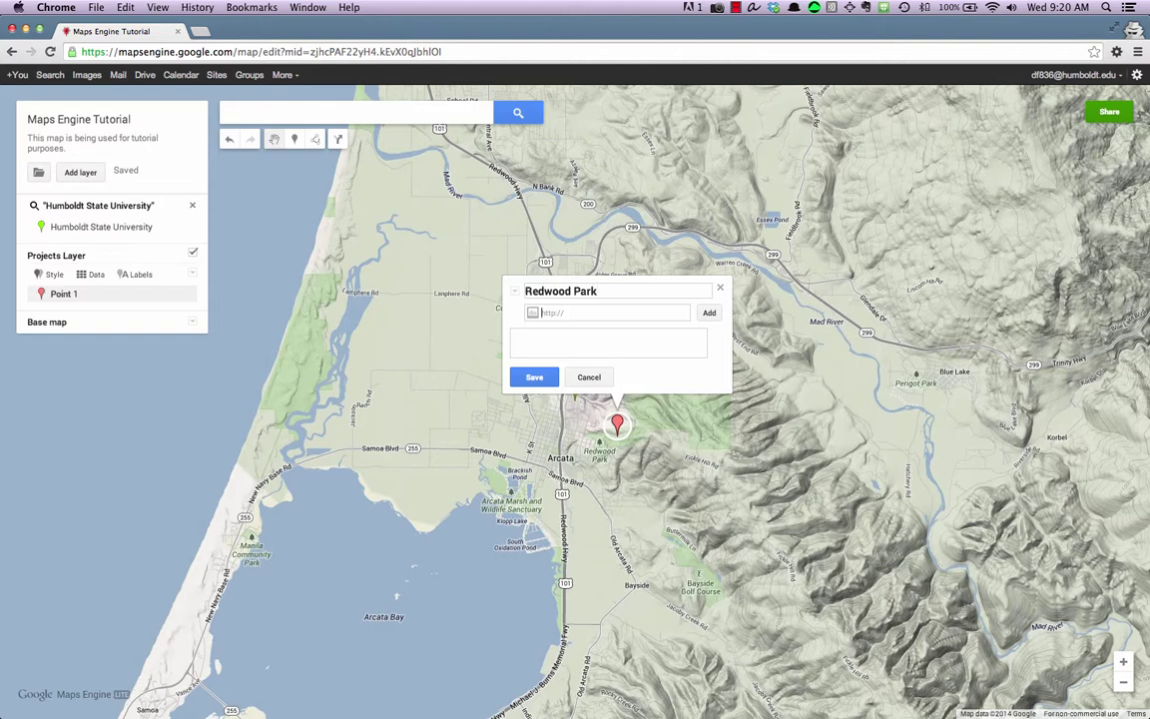
{"action": "type", "text": "cc-rp"}
{"action": "left_click", "coordinate": [707, 312]}
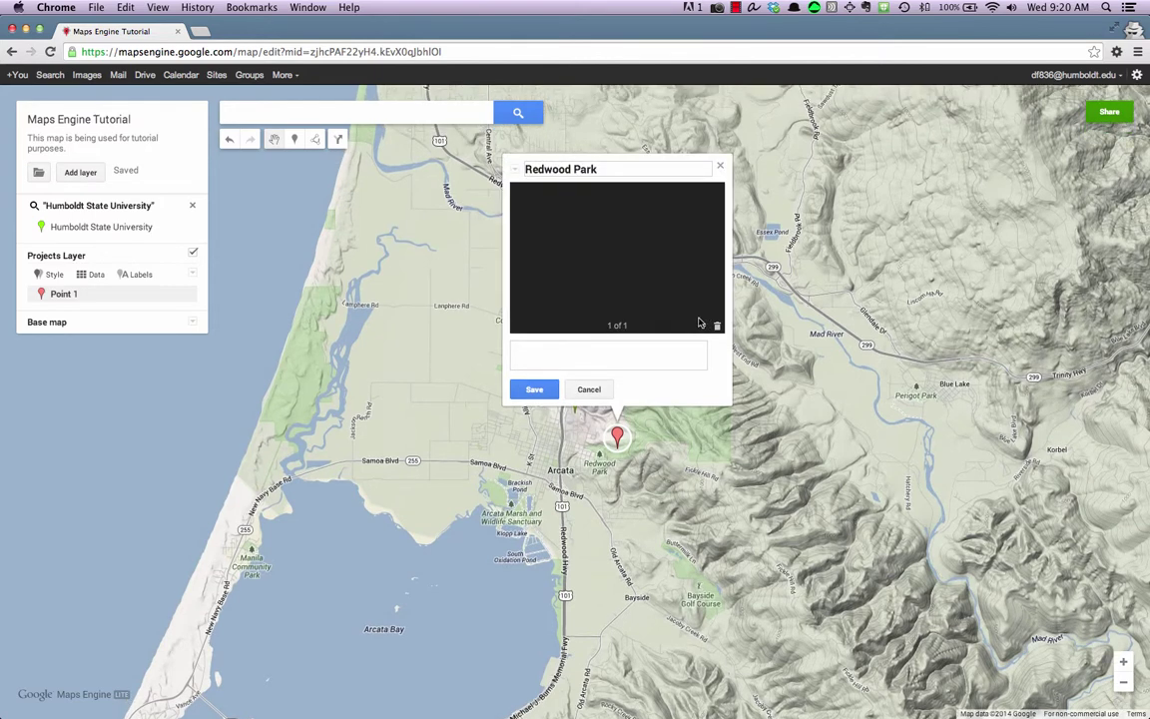
{"action": "left_click", "coordinate": [601, 356]}
{"action": "type", "text": "Here is some text about my pin. I could also add a link to a web page by typing in the URL http://humboldt.edu"}
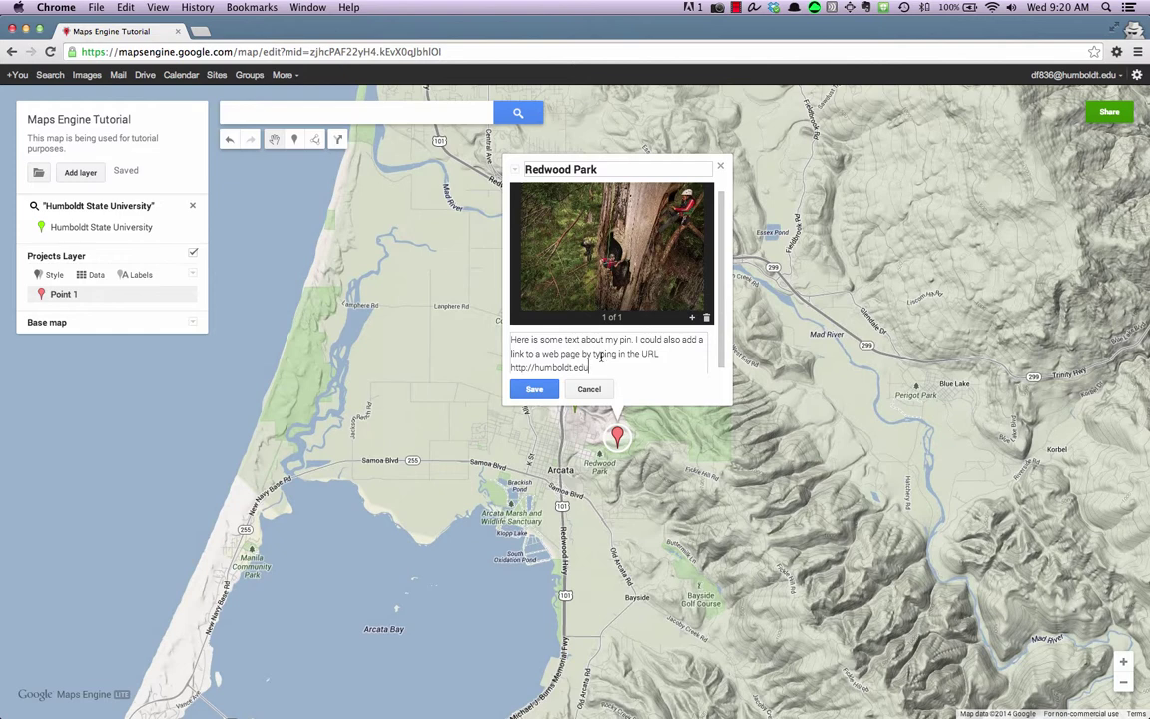
{"action": "left_click", "coordinate": [534, 390]}
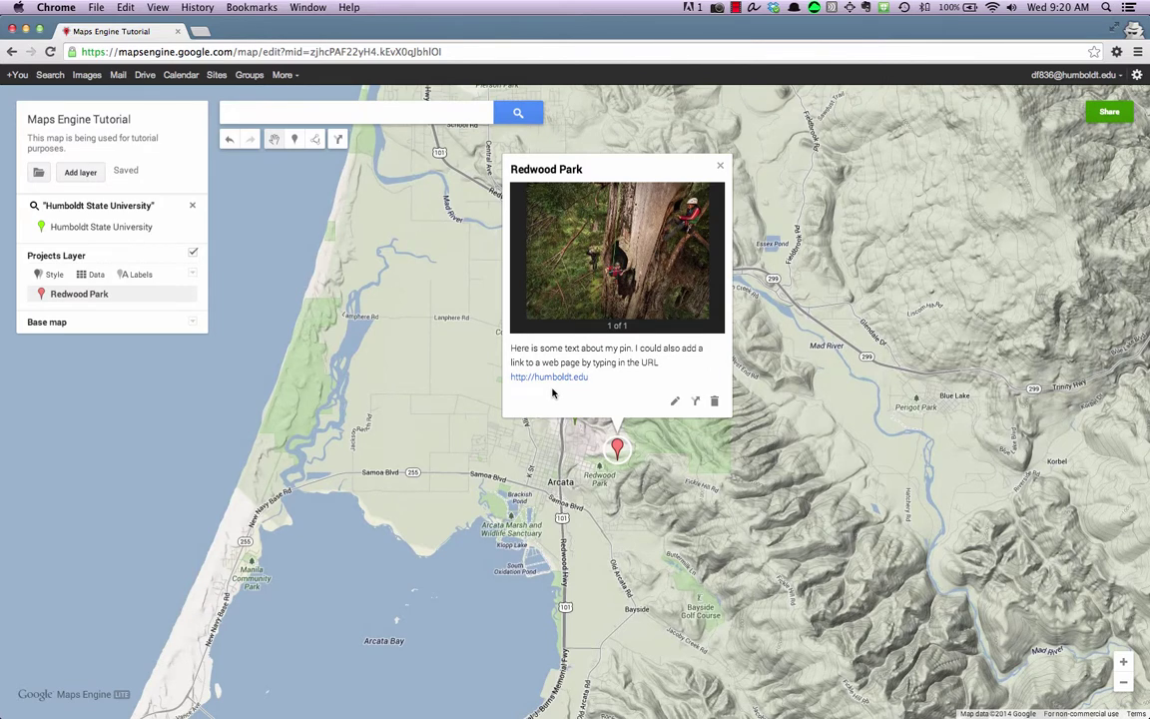
{"action": "left_click", "coordinate": [720, 166]}
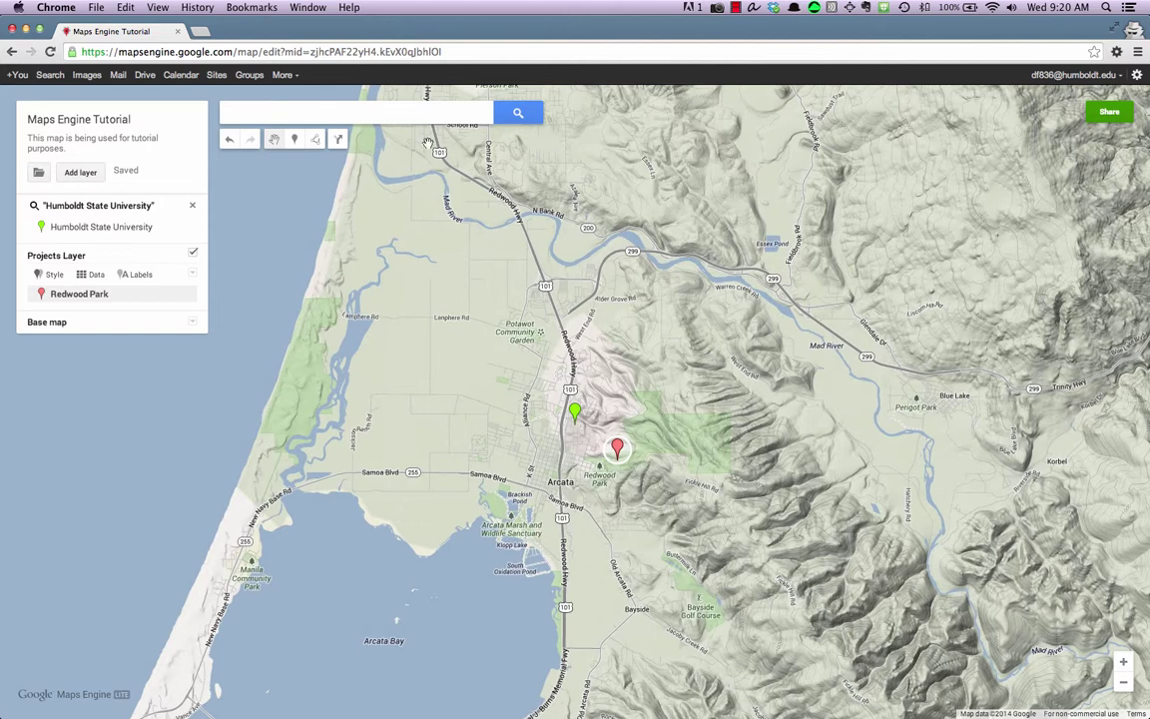
Draw a six-point line through the hills east of Redwood Park, creating Line 2.
{"action": "left_click", "coordinate": [314, 145]}
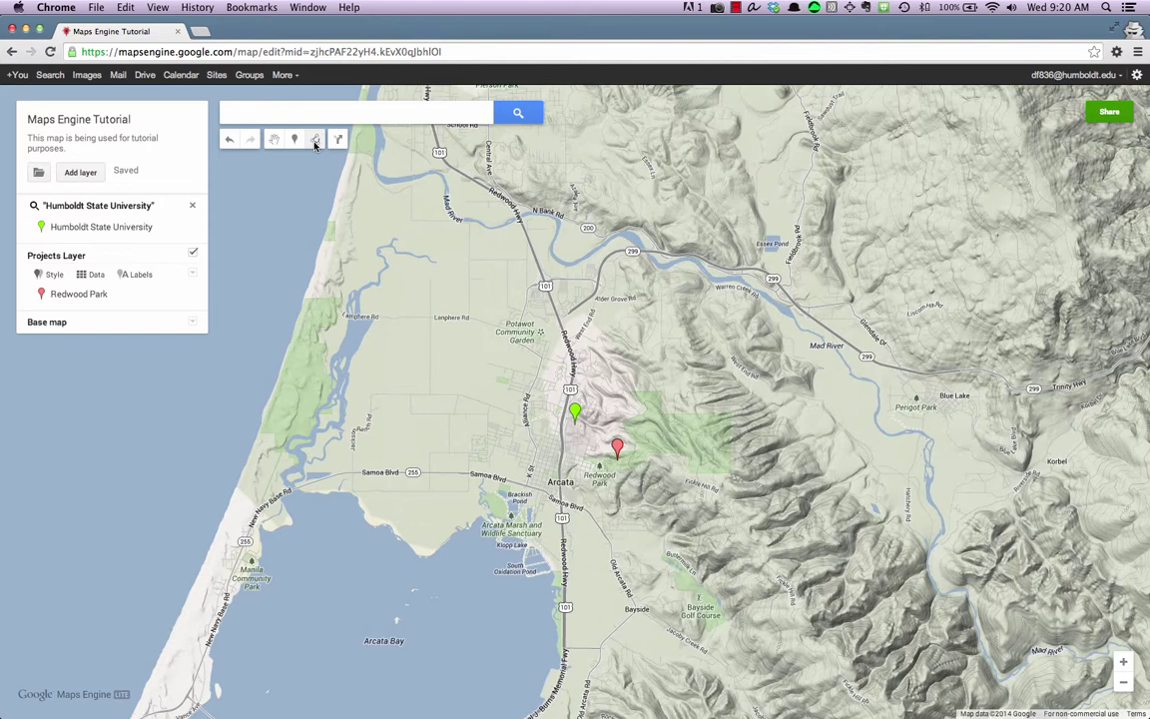
{"action": "left_click", "coordinate": [315, 141]}
{"action": "left_click", "coordinate": [644, 404]}
{"action": "left_click", "coordinate": [660, 413]}
{"action": "left_click", "coordinate": [681, 420]}
{"action": "left_click", "coordinate": [695, 440]}
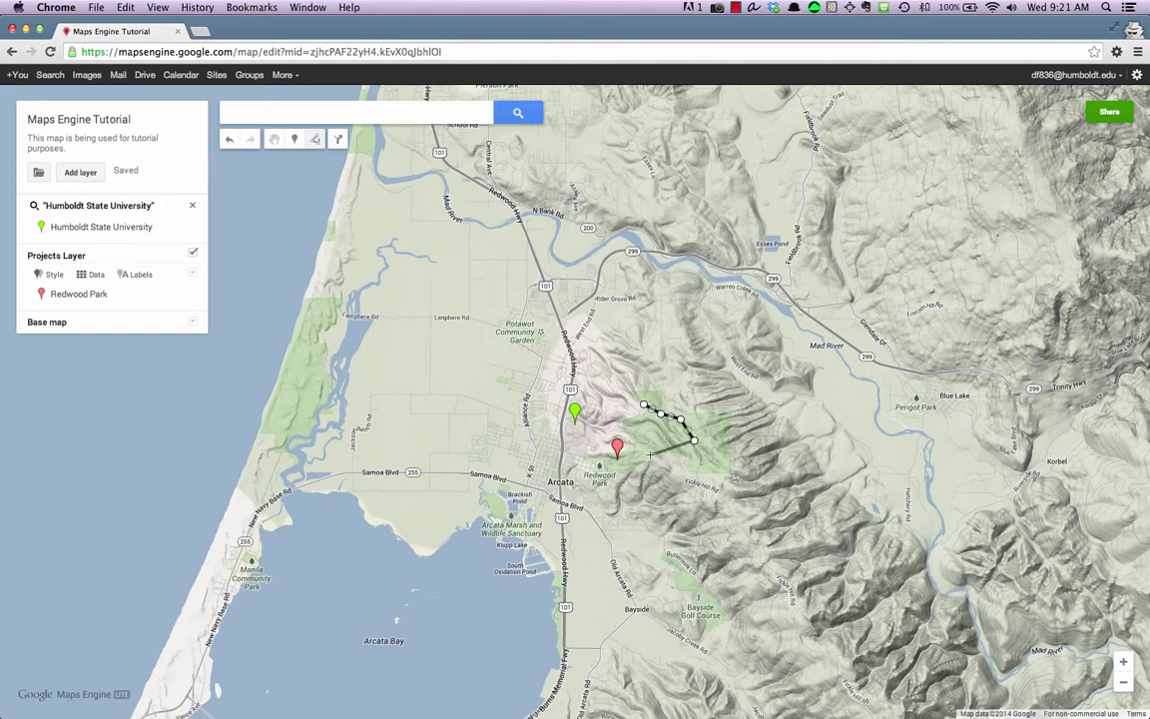
{"action": "left_click", "coordinate": [661, 453]}
{"action": "double_click", "coordinate": [632, 471]}
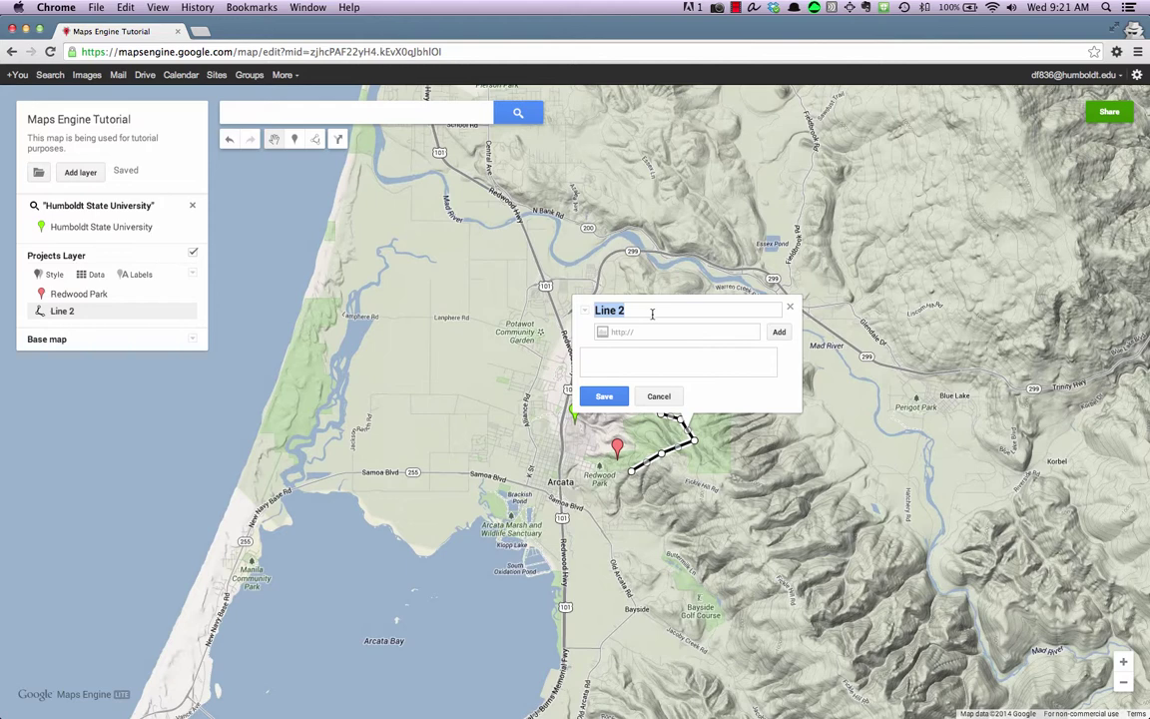
Name the line 'Imaginary Trail' and attach the forest trail photo from its URL.
{"action": "type", "text": "Imaginary Trail"}
{"action": "left_click", "coordinate": [679, 331]}
{"action": "type", "text": "cc-it"}
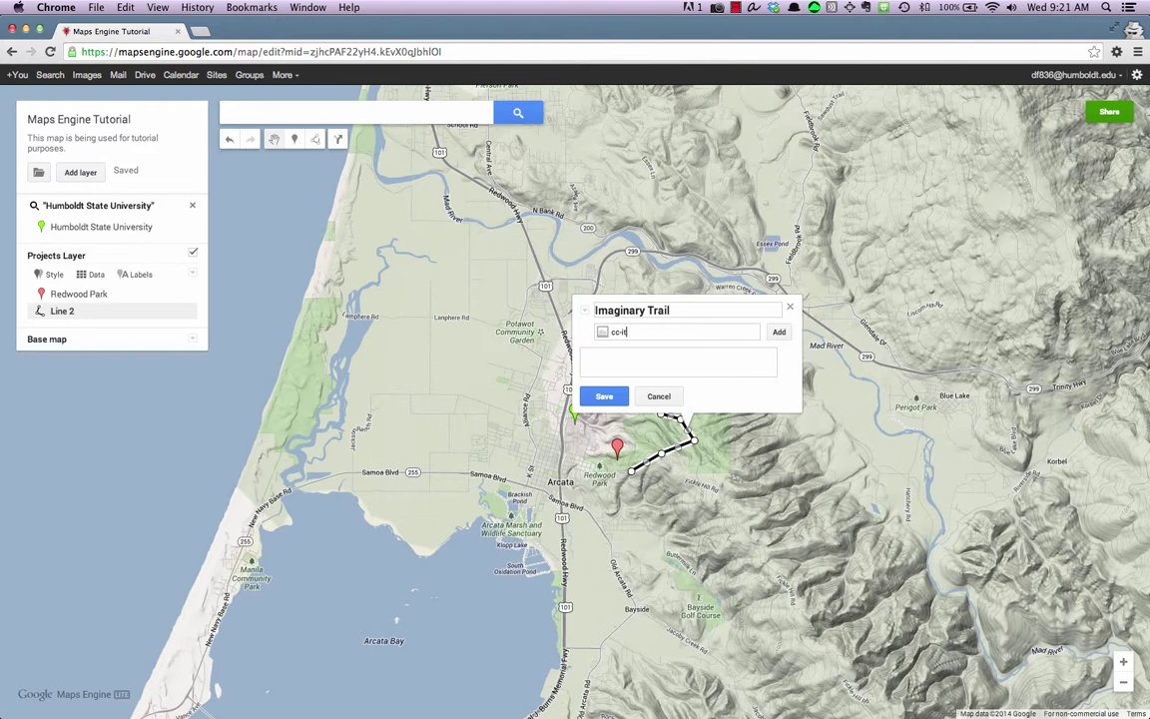
{"action": "key", "text": "BackSpace"}
{"action": "key", "text": "BackSpace"}
{"action": "key", "text": "BackSpace"}
{"action": "type", "text": "http://i.imgur.com/iKBU469.jpg"}
{"action": "left_click", "coordinate": [780, 332]}
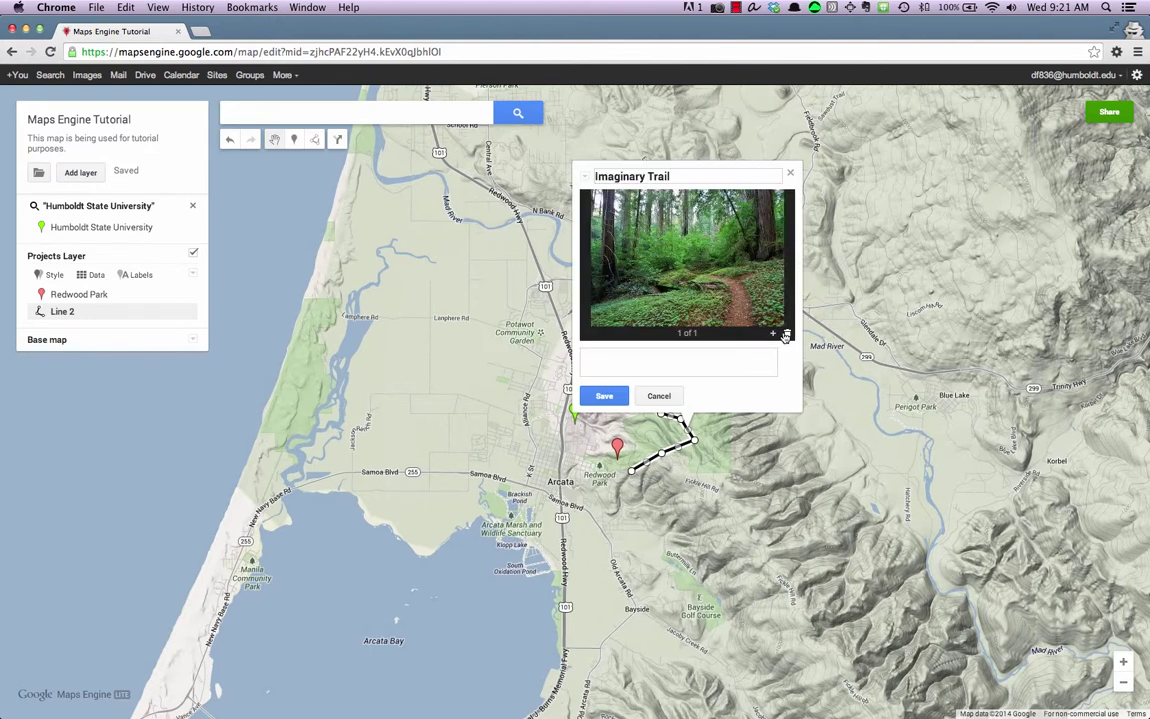
Describe the trail as probably not existing, save it and close its card.
{"action": "left_click", "coordinate": [662, 361]}
{"action": "type", "text": "cc"}
{"action": "key", "text": "BackSpace"}
{"action": "key", "text": "BackSpace"}
{"action": "type", "text": "Here is a trail that probably doesn't really exist."}
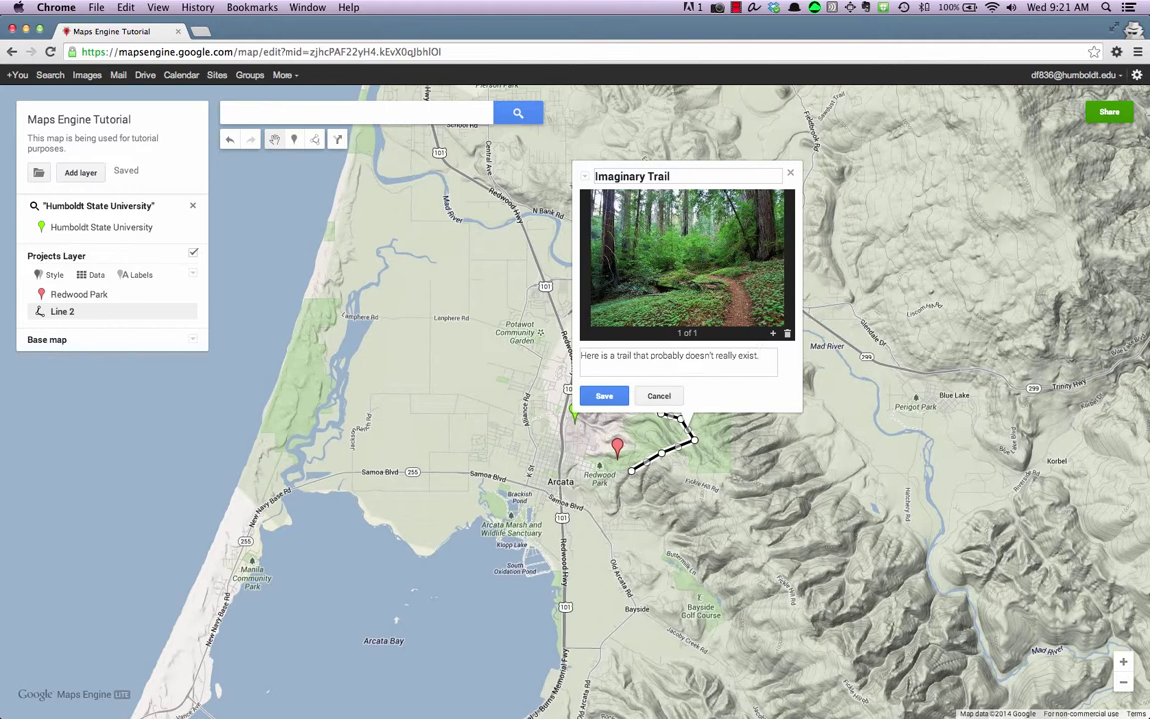
{"action": "left_click", "coordinate": [604, 396]}
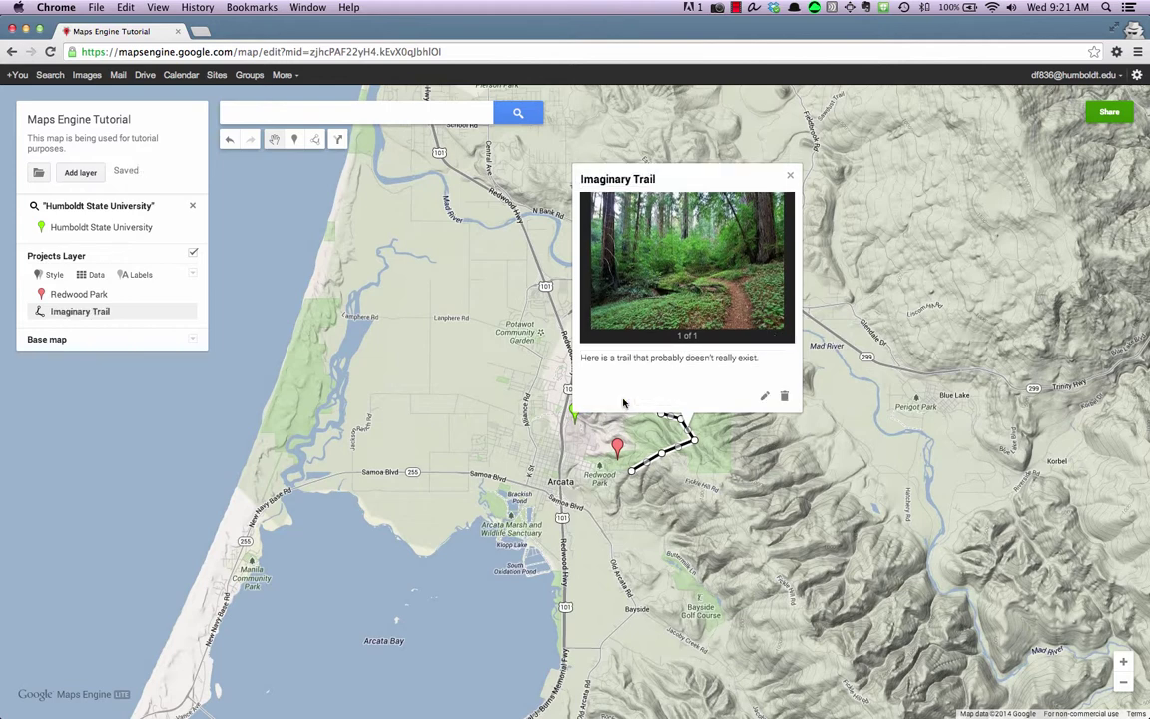
{"action": "left_click", "coordinate": [791, 179]}
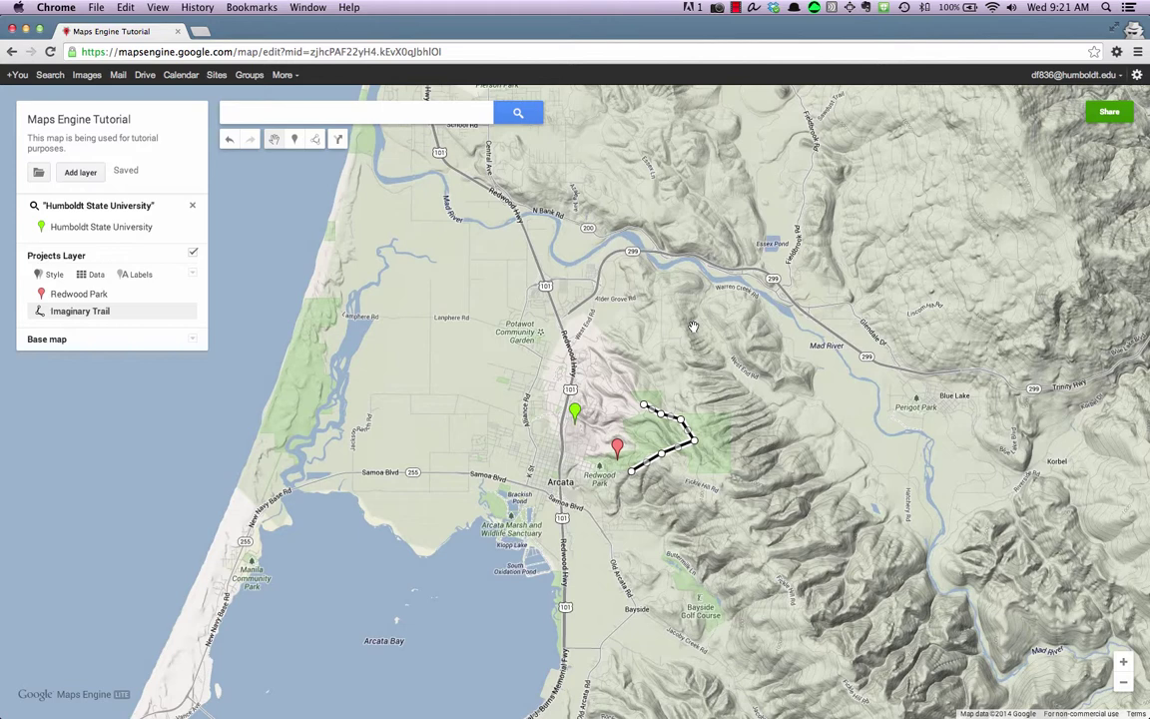
Select the red Redwood Park marker to show its photo, description and link.
{"action": "left_click", "coordinate": [618, 449]}
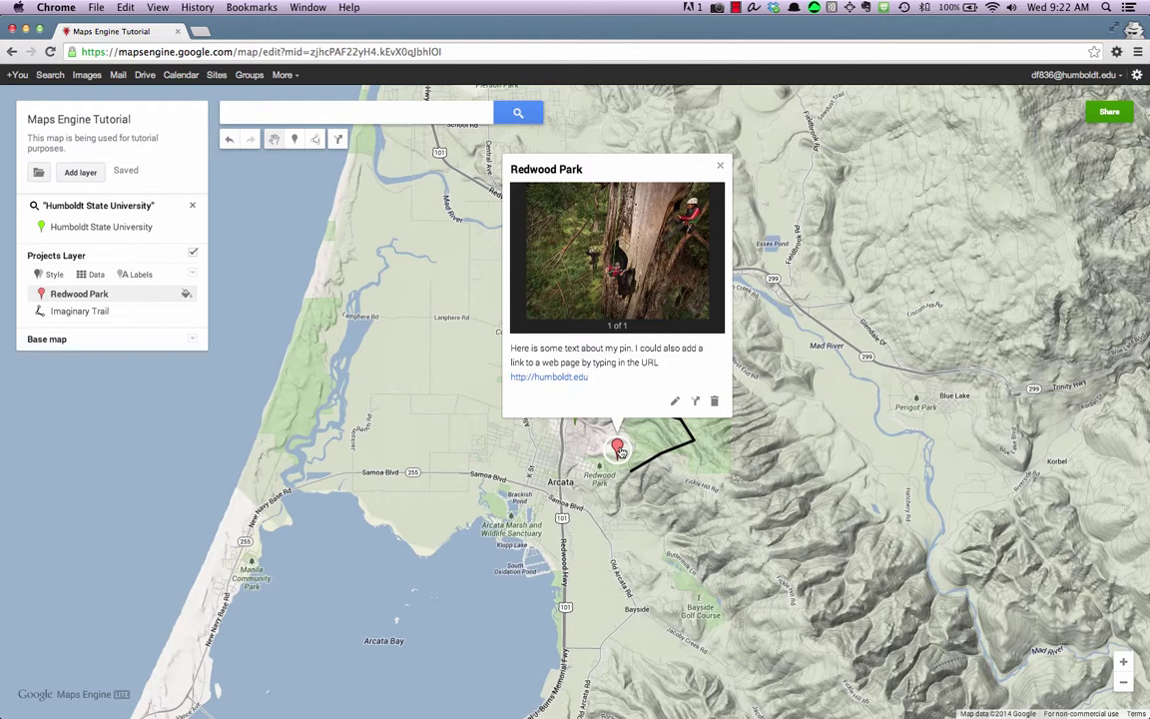